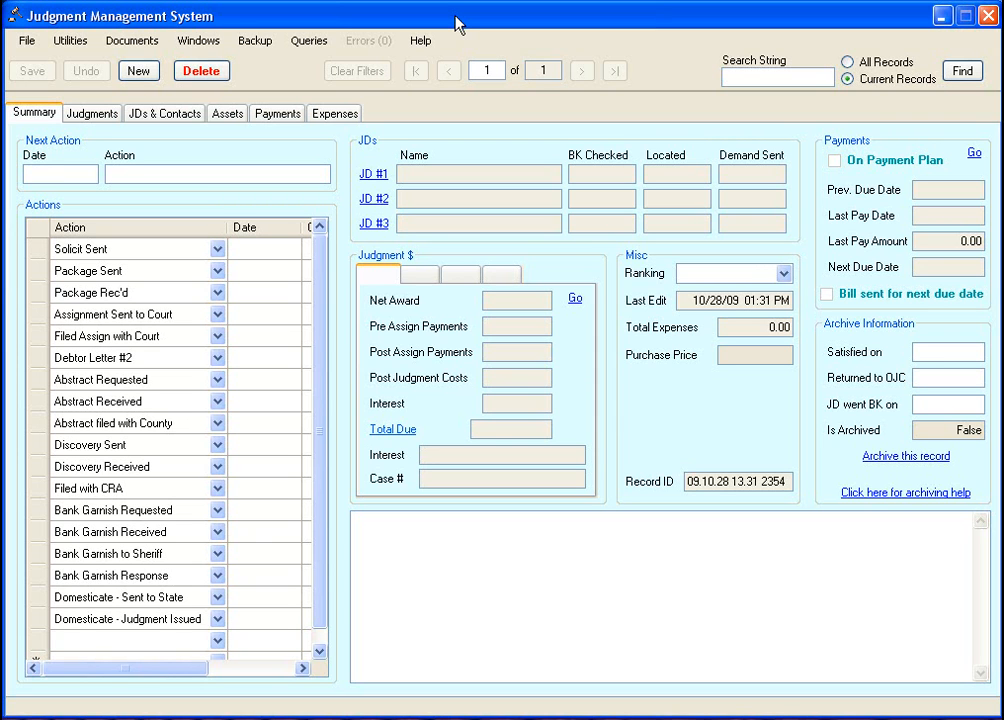
# - Create a new, blank judgment record from the toolbar
pyautogui.click(140, 72)
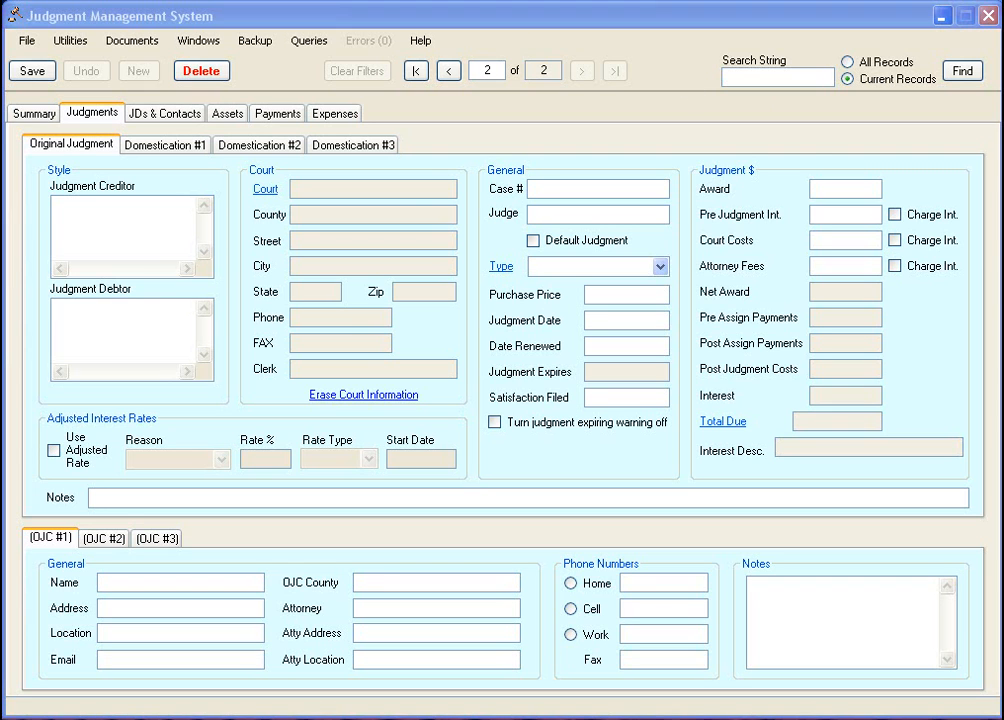
# - Paste the two judgment creditors and two judgment debtors, then bring up the Courts list
pyautogui.click(130, 220)
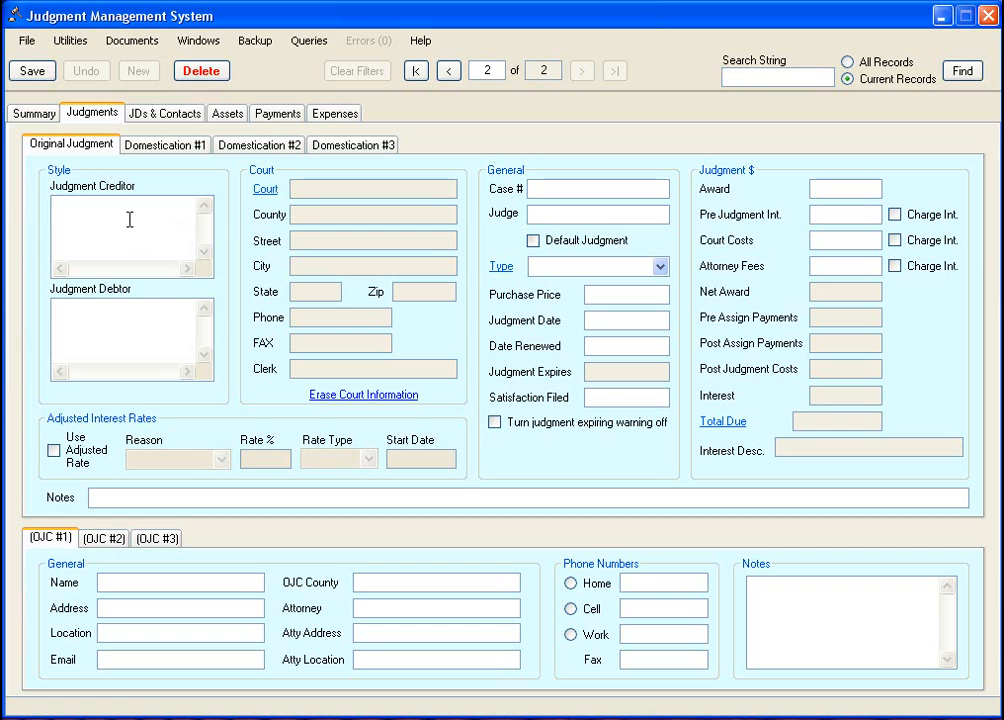
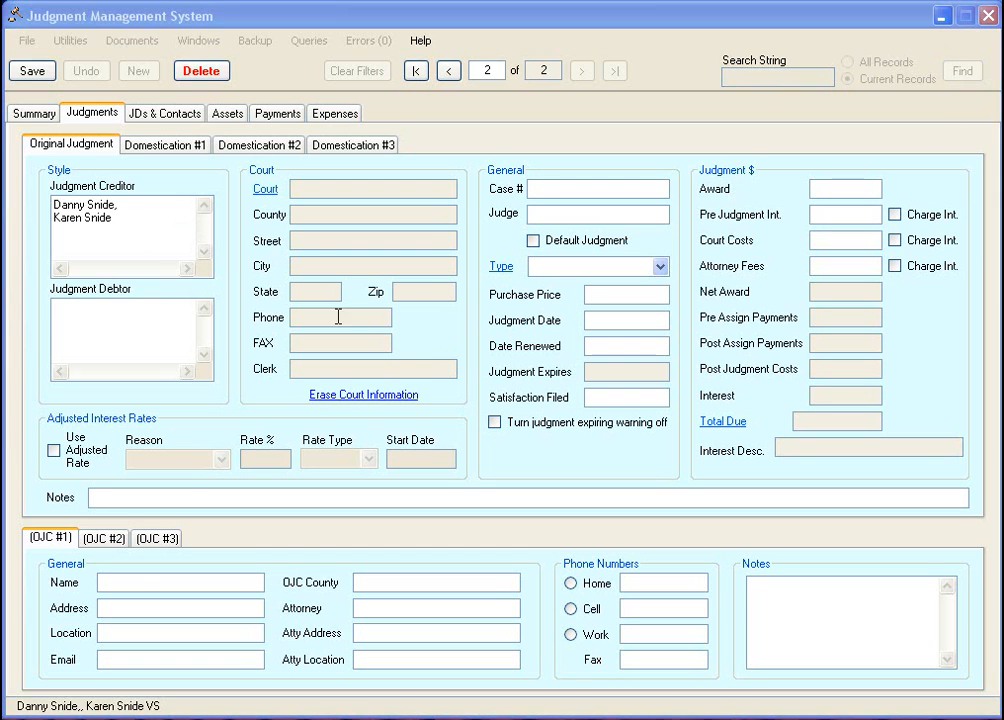
pyautogui.click(146, 318)
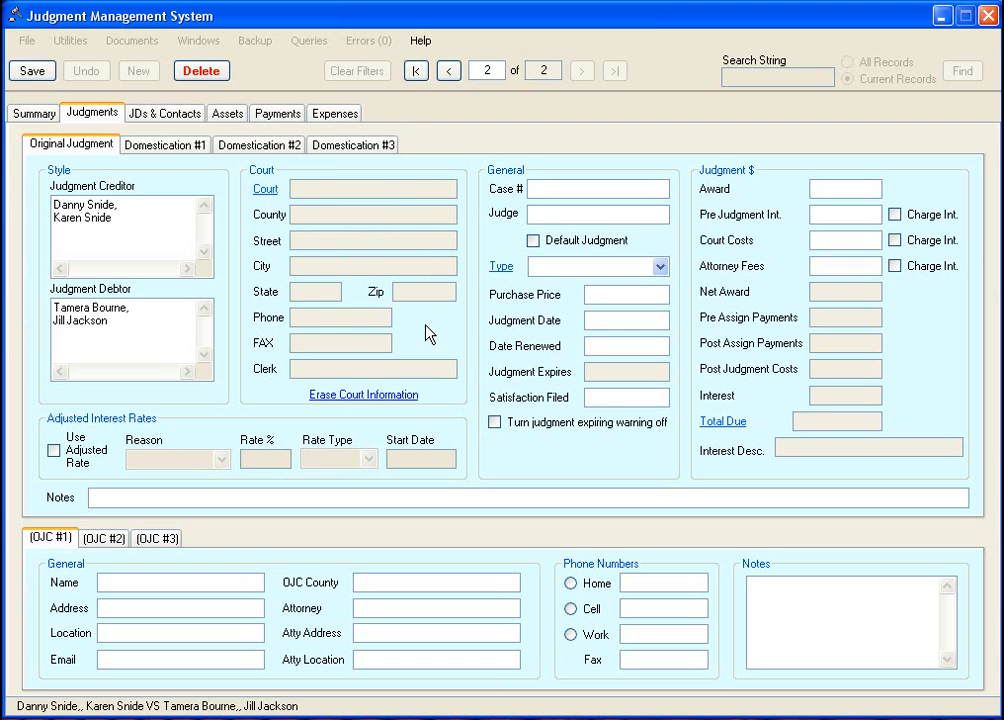
pyautogui.click(265, 193)
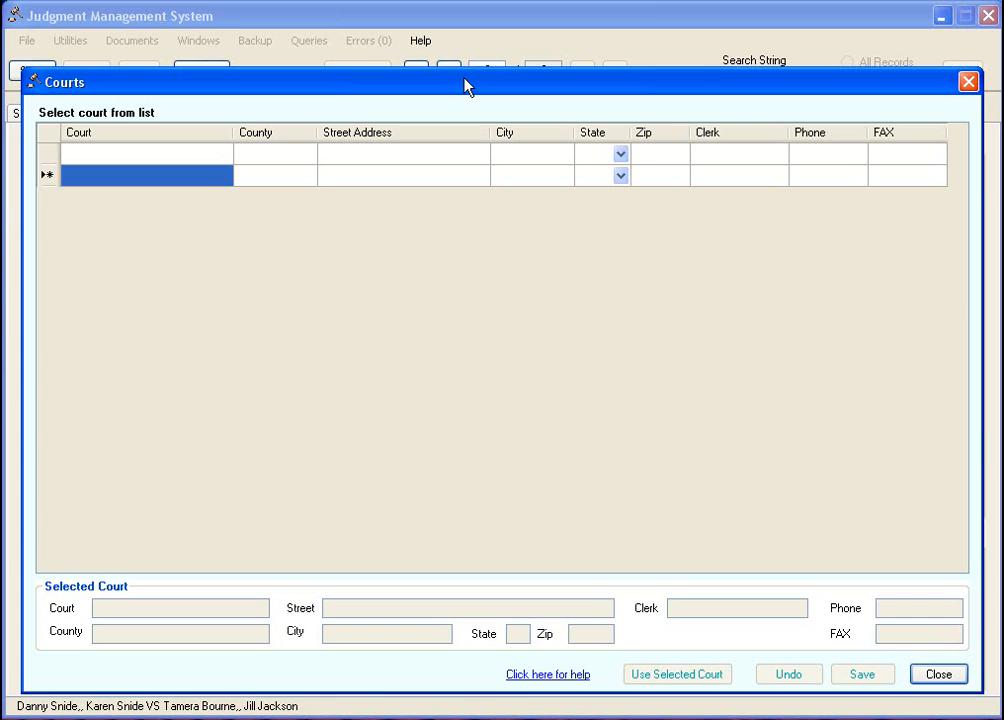
# - Add a court row for Downtown Justice Court, Maricopa county, with its street address and city Phoenix
pyautogui.click(173, 151)
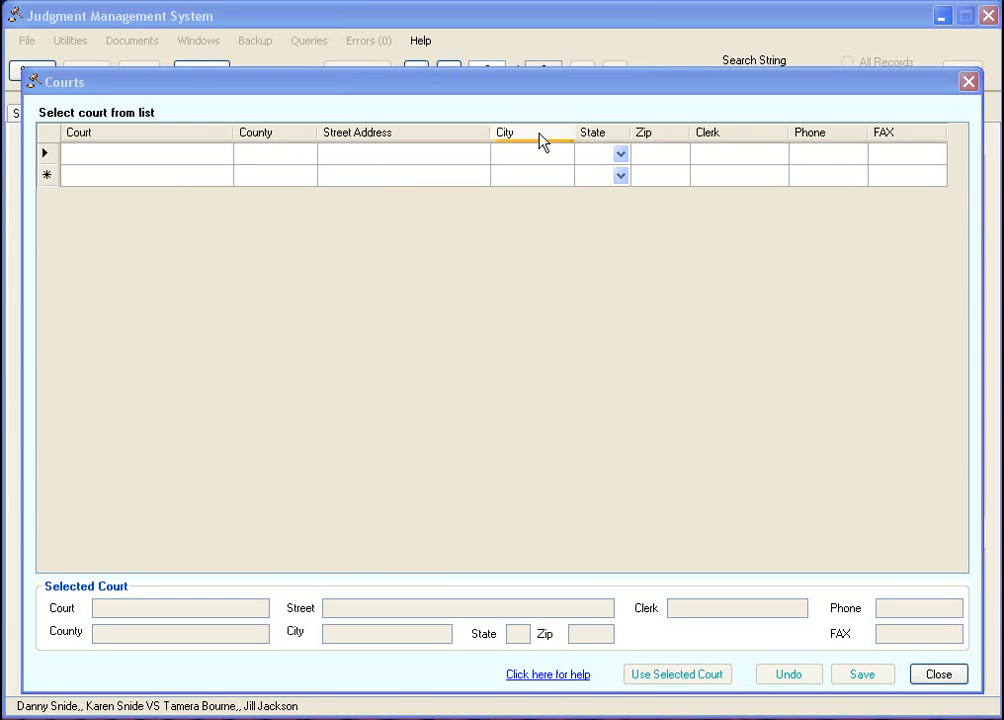
pyautogui.click(132, 155)
pyautogui.click(132, 155)
pyautogui.write('Downtown Justice Court')
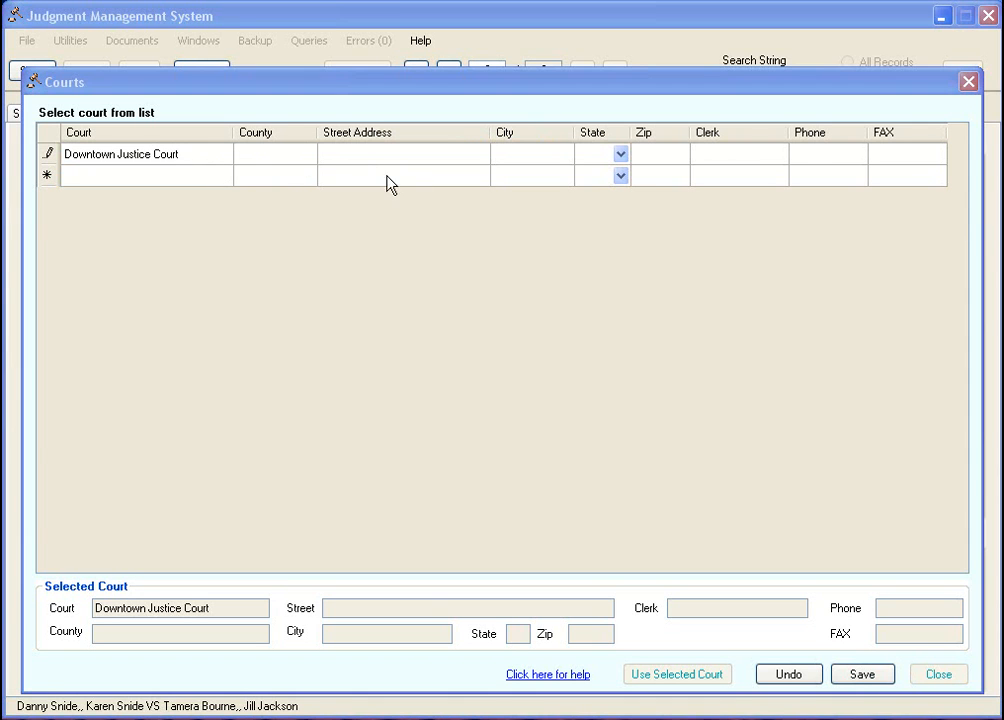
pyautogui.click(287, 155)
pyautogui.write('Maricopa')
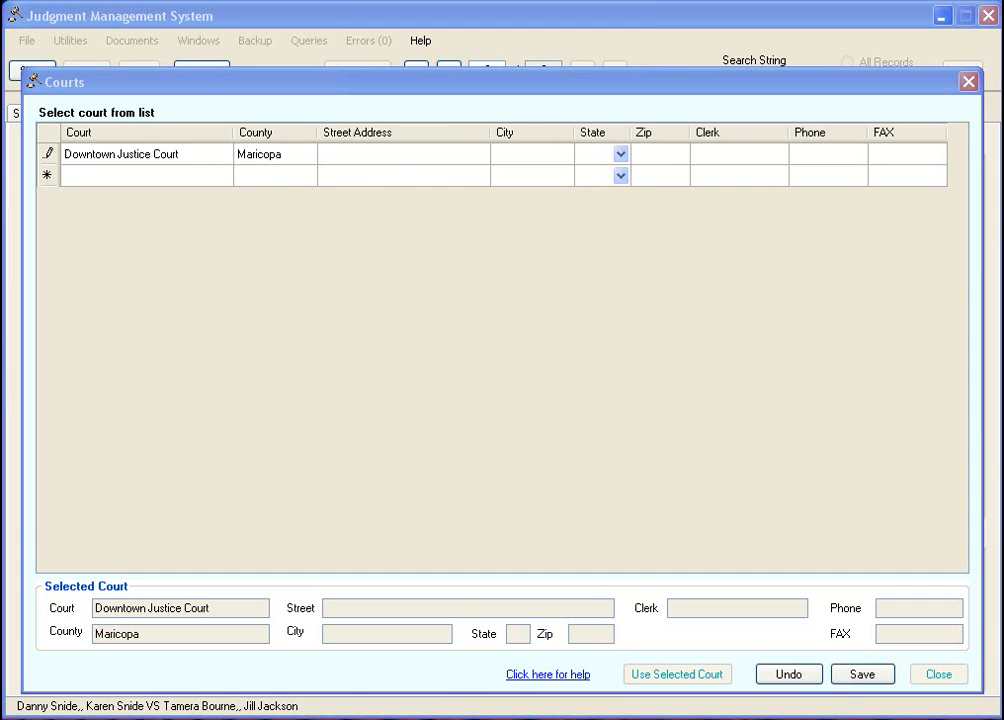
pyautogui.click(432, 153)
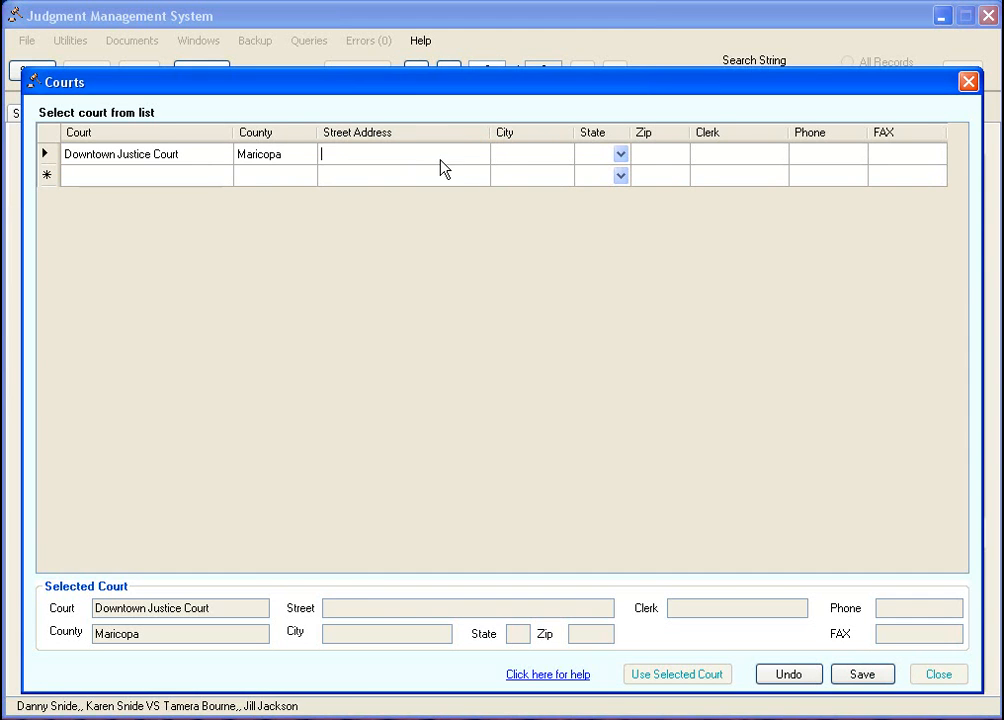
pyautogui.write('620 West Jackson Street')
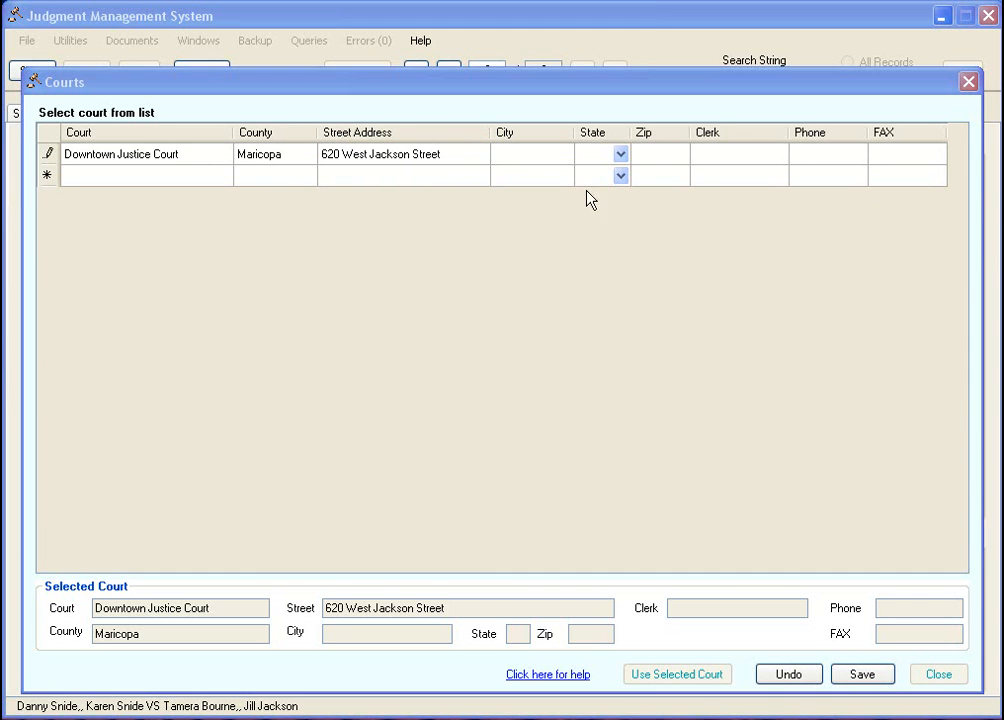
pyautogui.click(545, 156)
pyautogui.write('Phoenix')
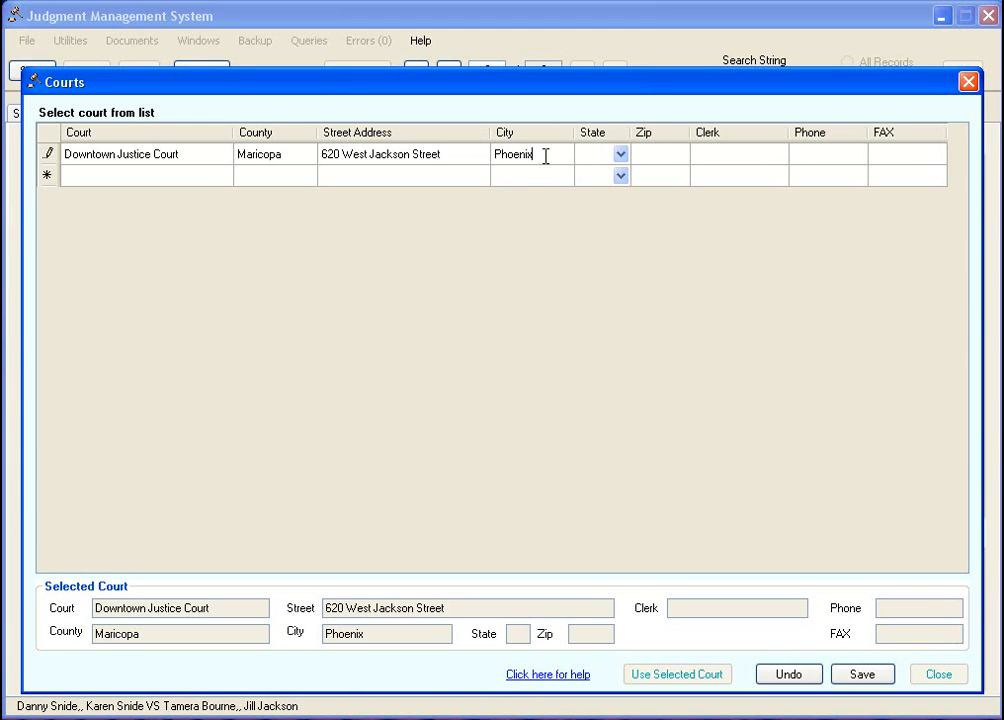
# - Complete the court with state AZ, the clerk's name, zip, phone and fax, then save and select it
pyautogui.click(619, 155)
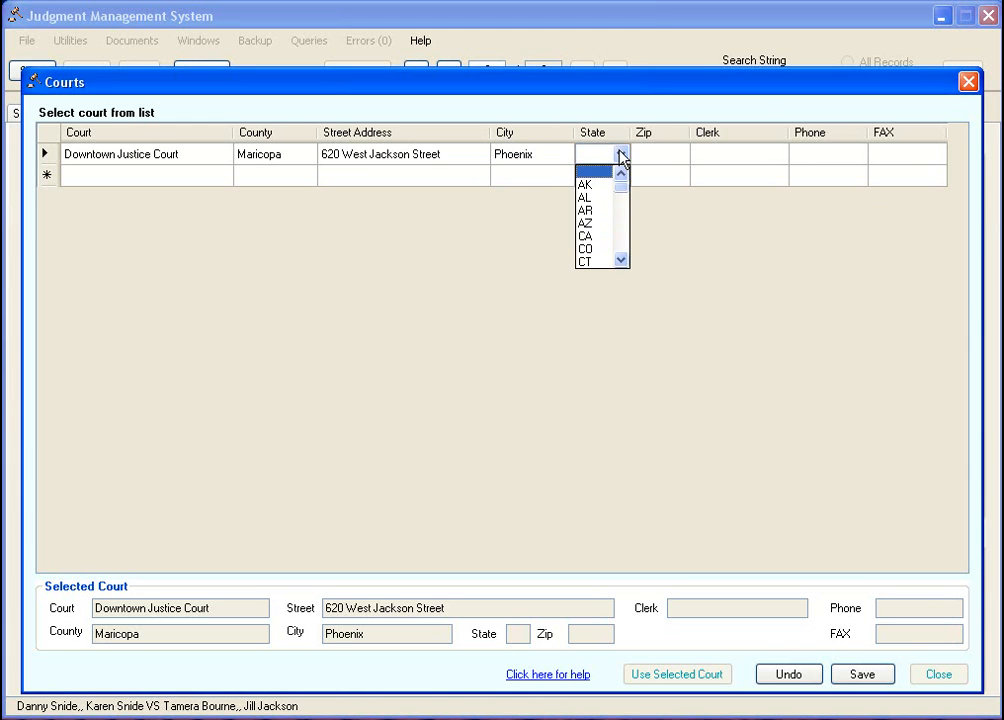
pyautogui.click(604, 224)
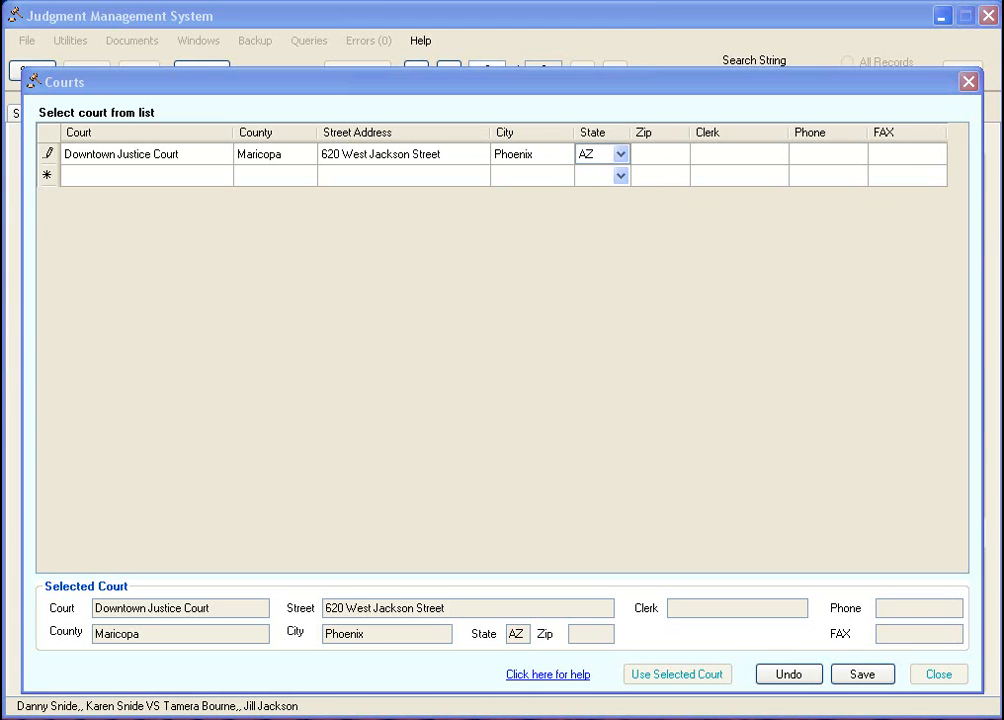
pyautogui.click(730, 155)
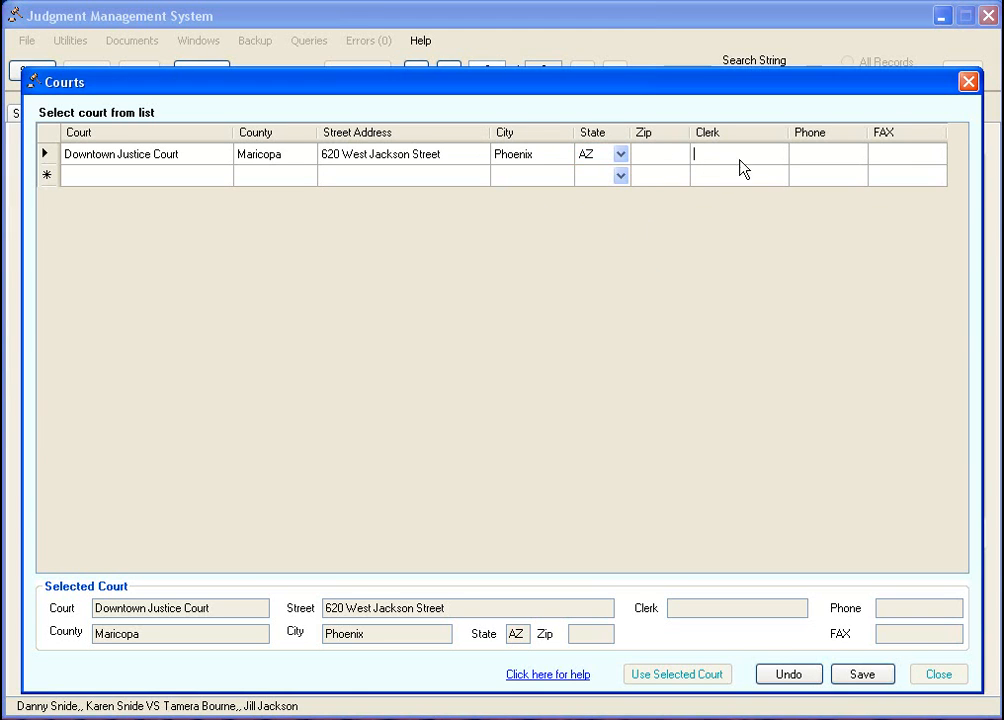
pyautogui.write('Jane Smith')
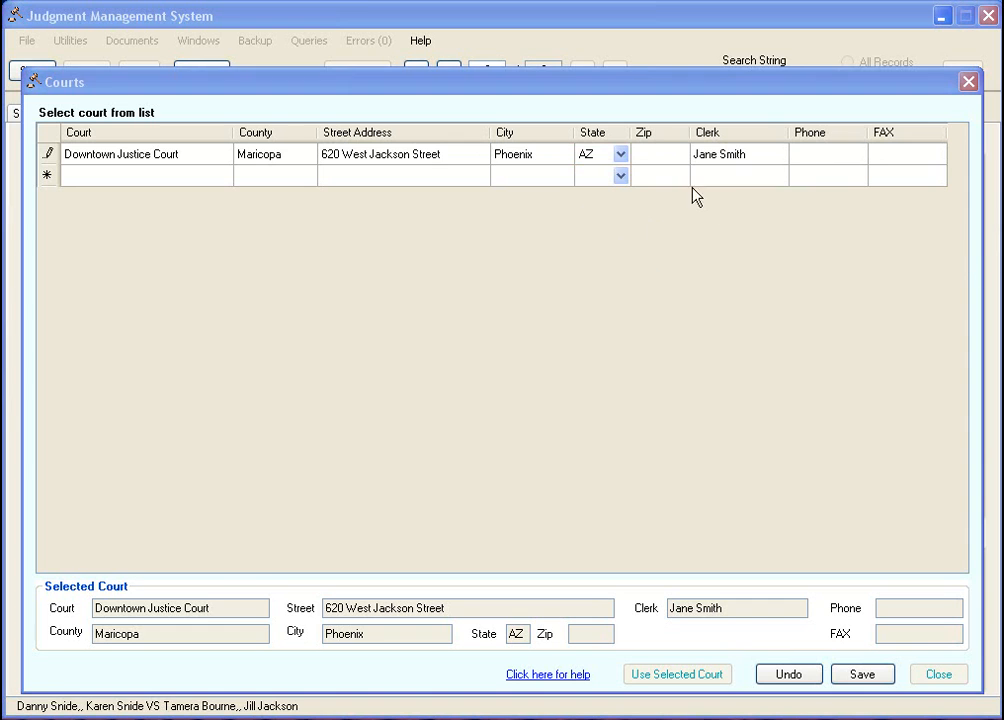
pyautogui.click(668, 155)
pyautogui.write('85003')
pyautogui.click(831, 160)
pyautogui.click(903, 160)
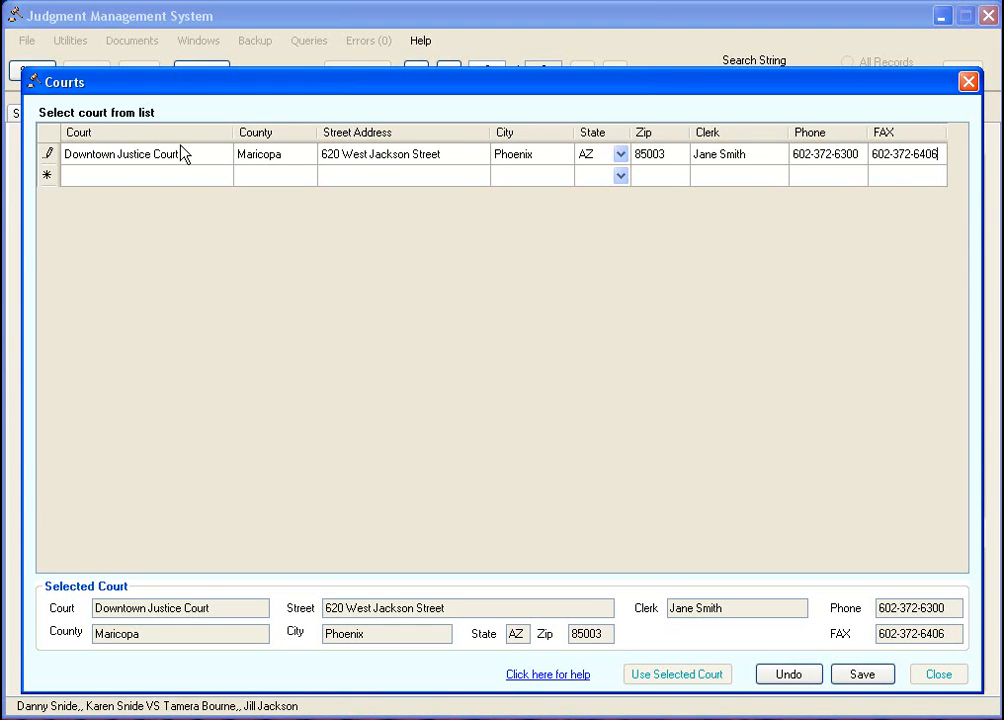
pyautogui.click(872, 678)
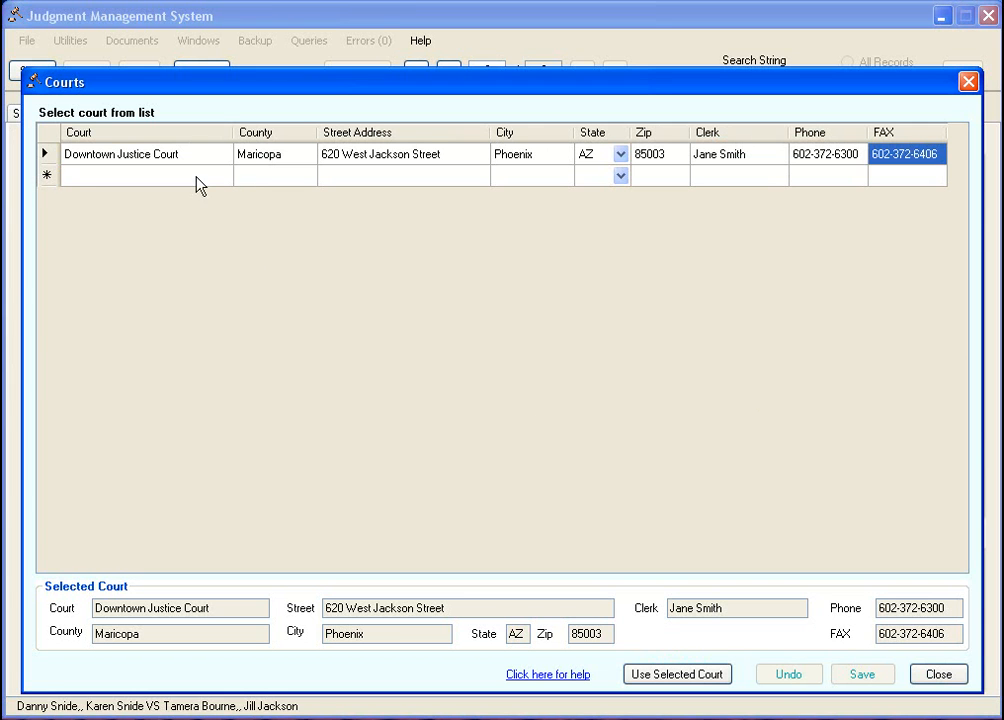
pyautogui.click(47, 156)
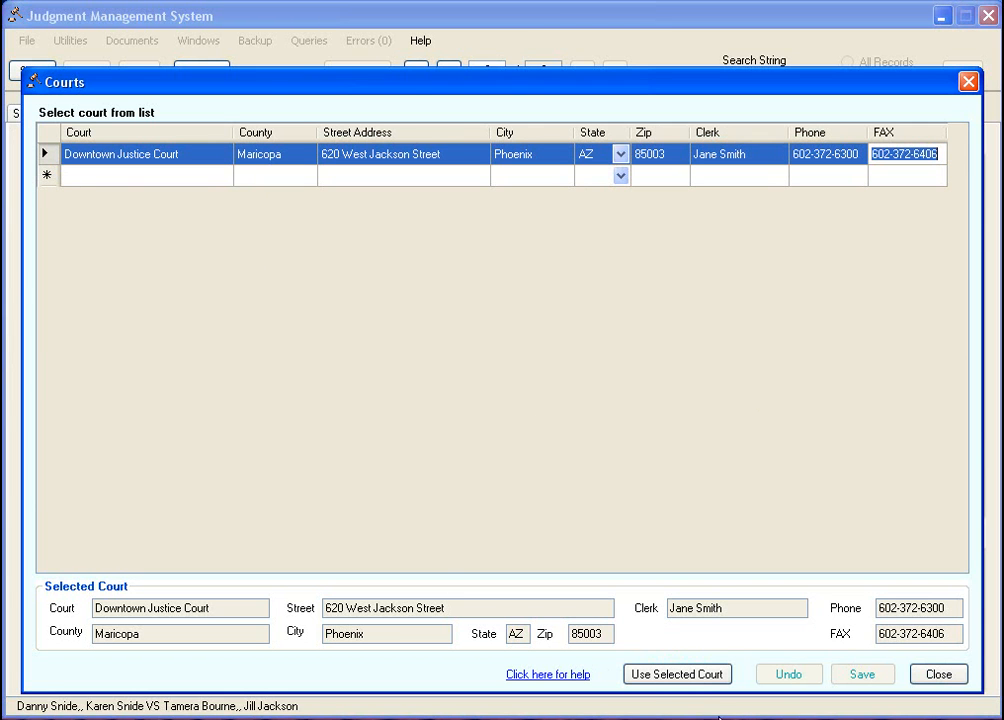
# - Apply Downtown Justice Court to the judgment so its address, clerk, phone and fax fill in
pyautogui.click(676, 674)
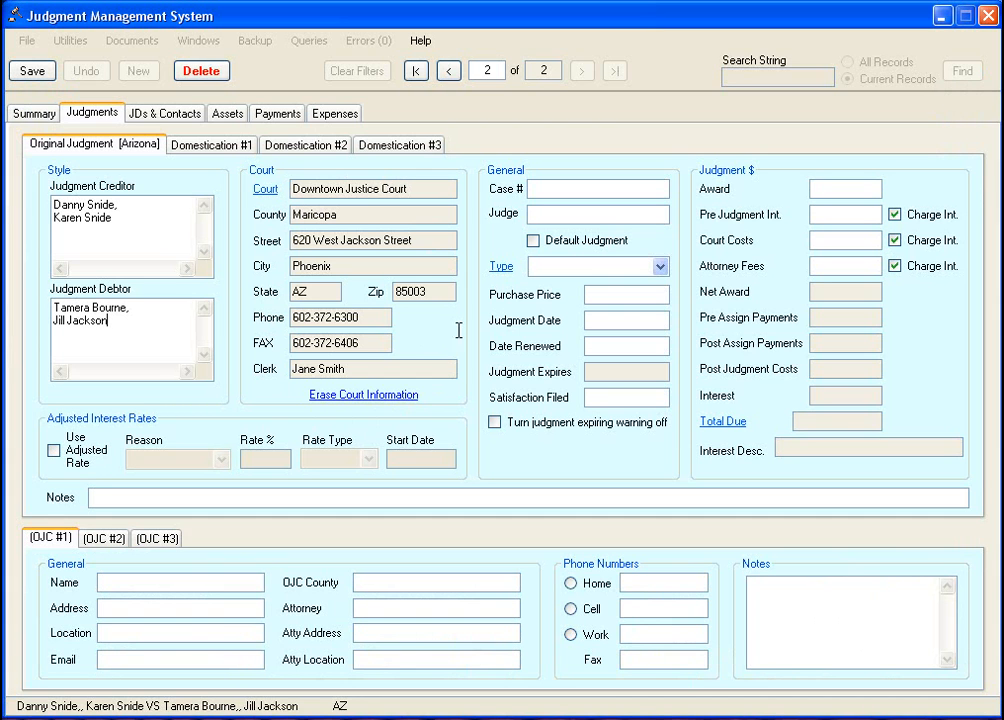
pyautogui.click(264, 190)
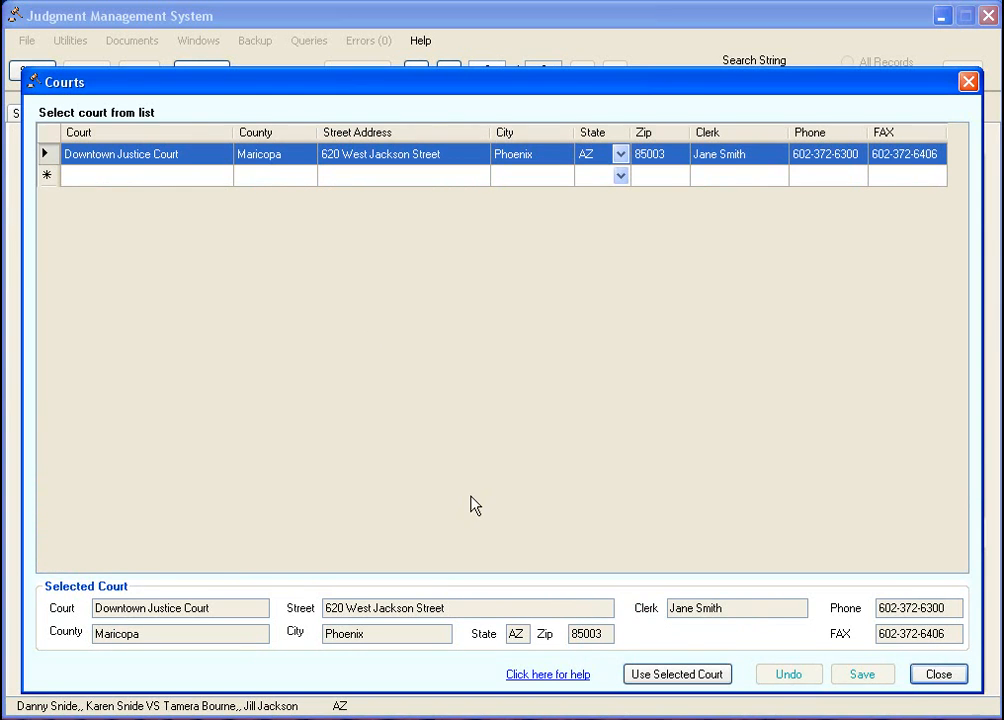
pyautogui.click(648, 676)
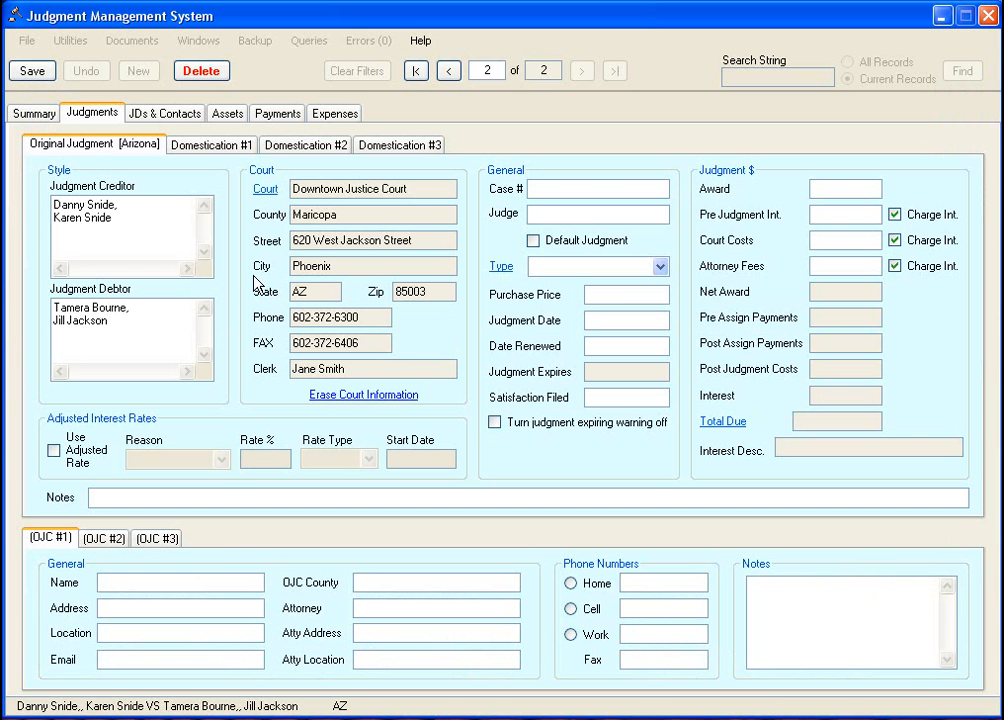
pyautogui.click(342, 219)
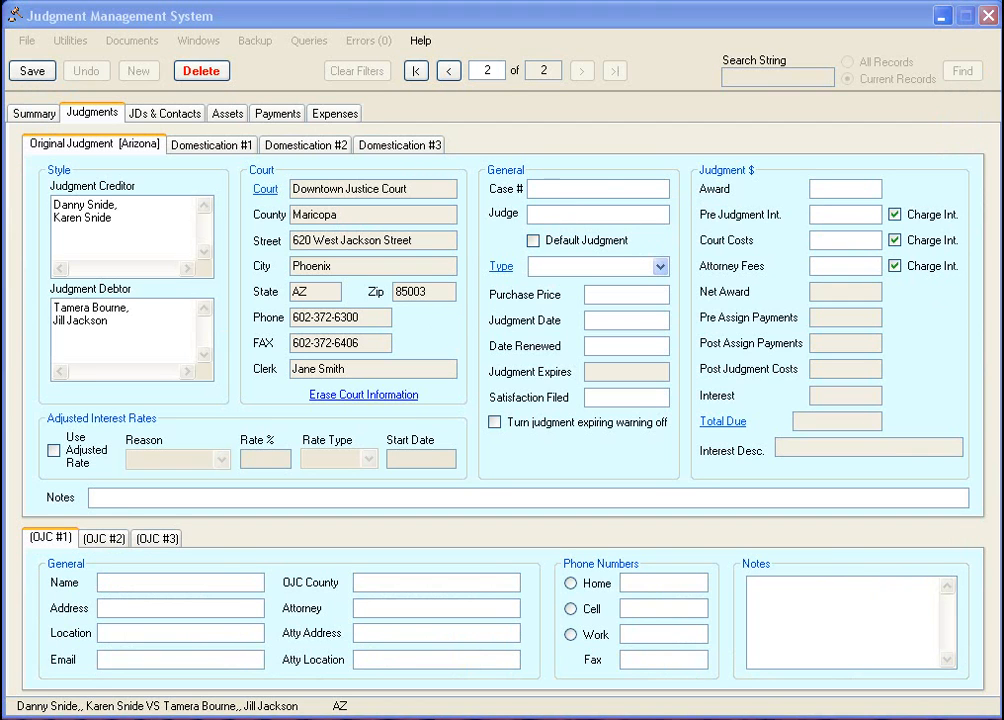
# - Enter case number abc-123, paste the judge's name and choose Small Claims as the type
pyautogui.click(604, 195)
pyautogui.write('abc-123')
pyautogui.click(588, 216)
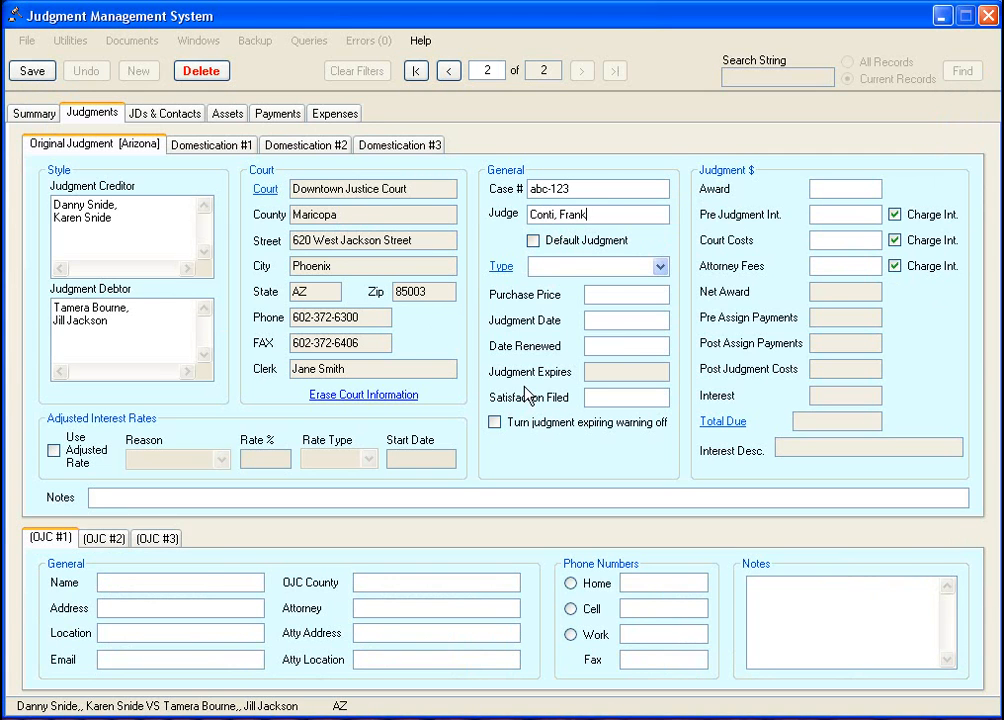
pyautogui.click(660, 266)
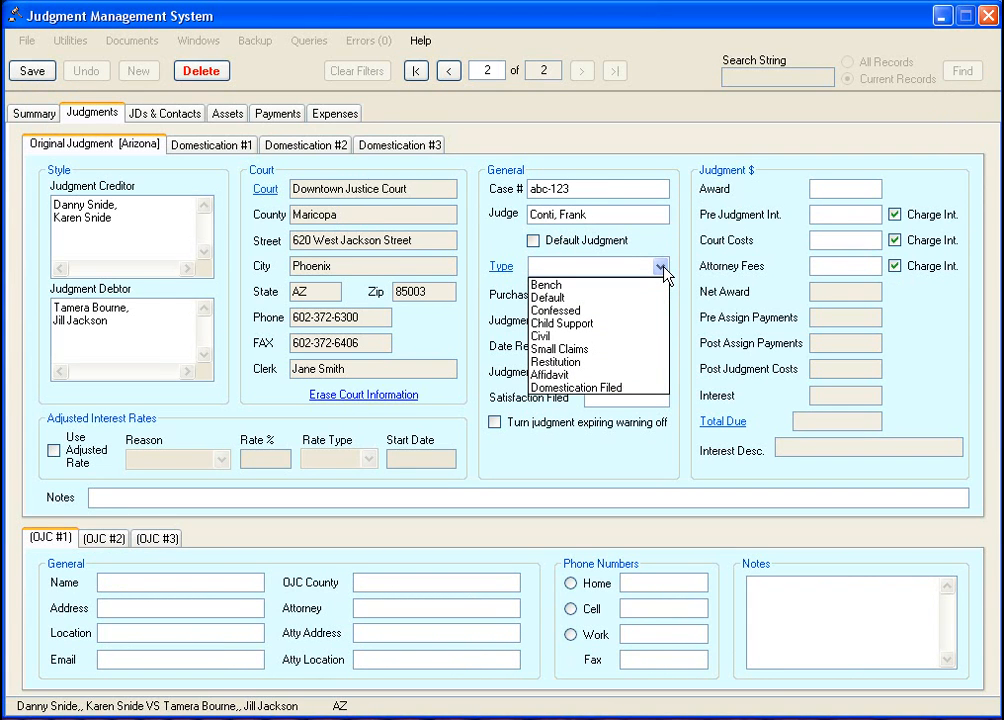
pyautogui.click(629, 350)
# - Set the purchase price to 50% and the judgment date to 10/25/2009
pyautogui.click(611, 295)
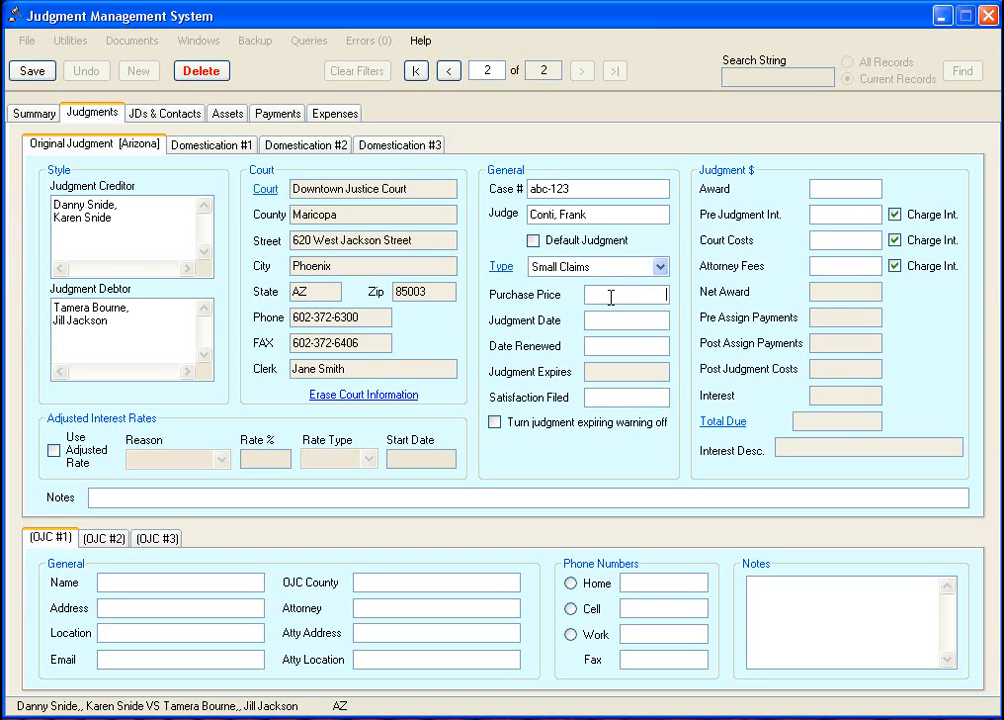
pyautogui.write('50%')
pyautogui.press('Tab')
pyautogui.write('10/25/2009')
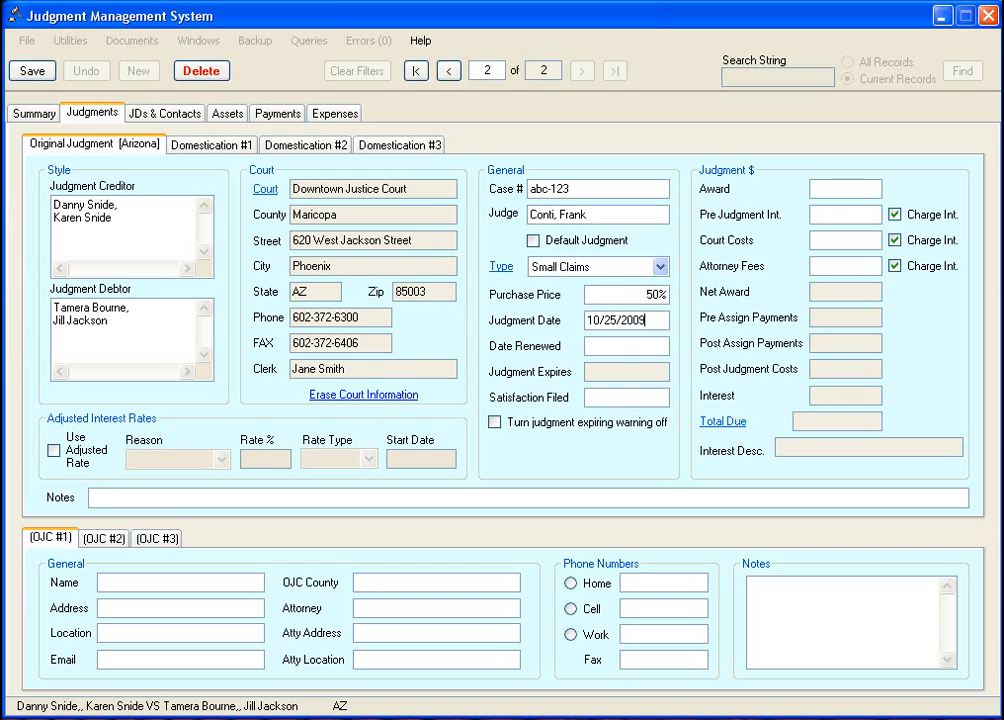
# - Enter a 2500 award so the total due becomes 2,502.06 with expiry 10/24/2014
pyautogui.click(637, 346)
pyautogui.write('2500')
pyautogui.click(855, 238)
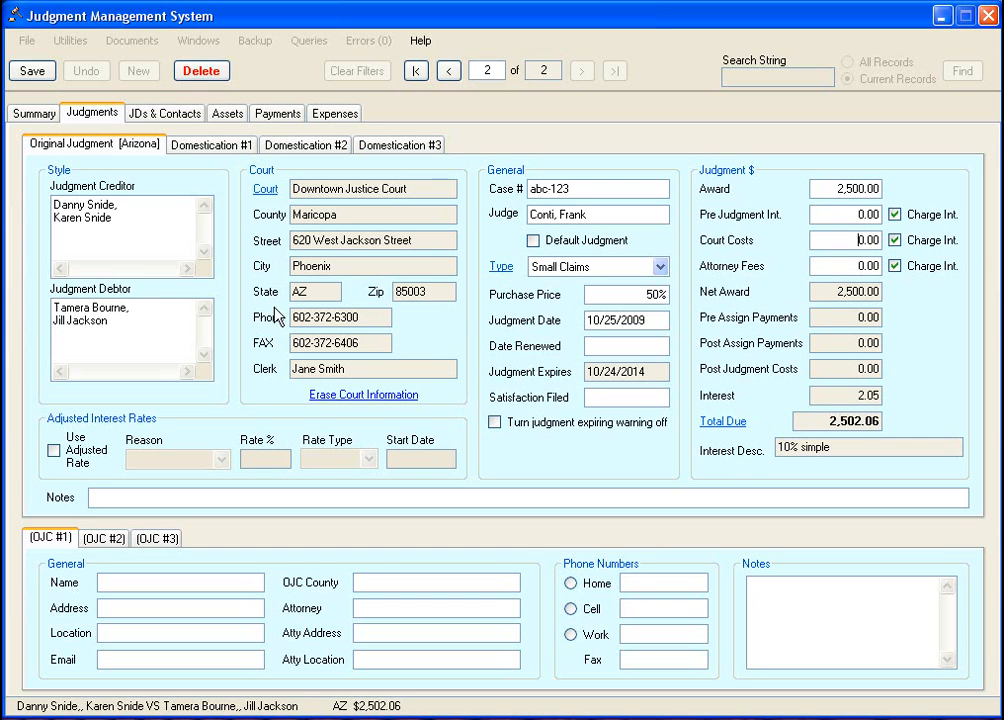
pyautogui.click(820, 189)
pyautogui.click(644, 371)
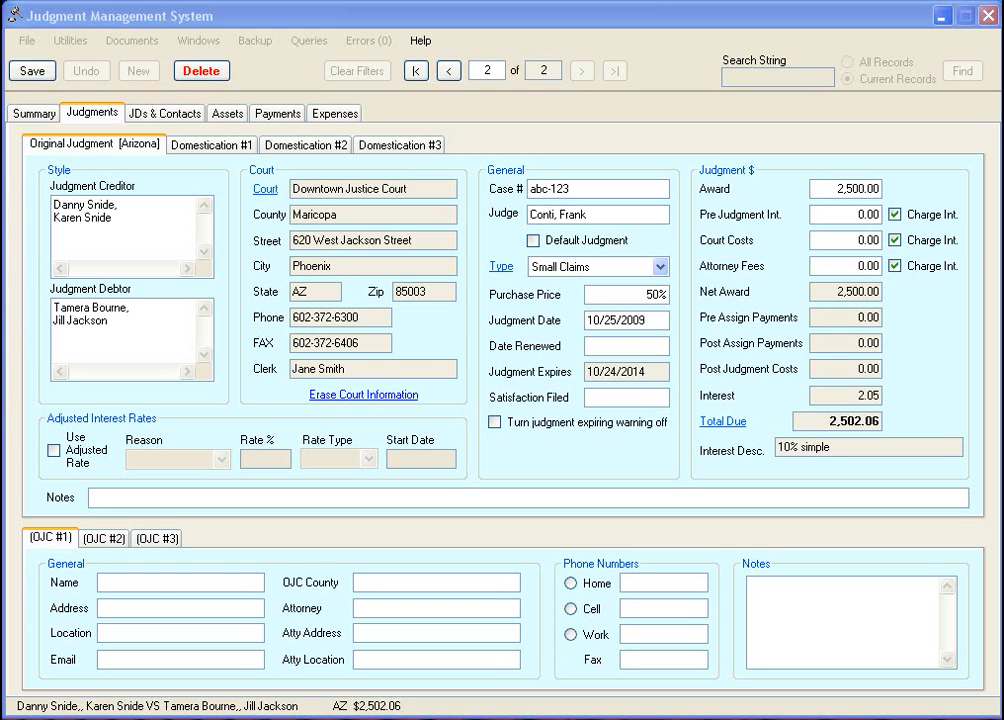
# - Enter the first and second creditors' names in OJC #1 and OJC #2, then go to JDs & Contacts
pyautogui.click(157, 585)
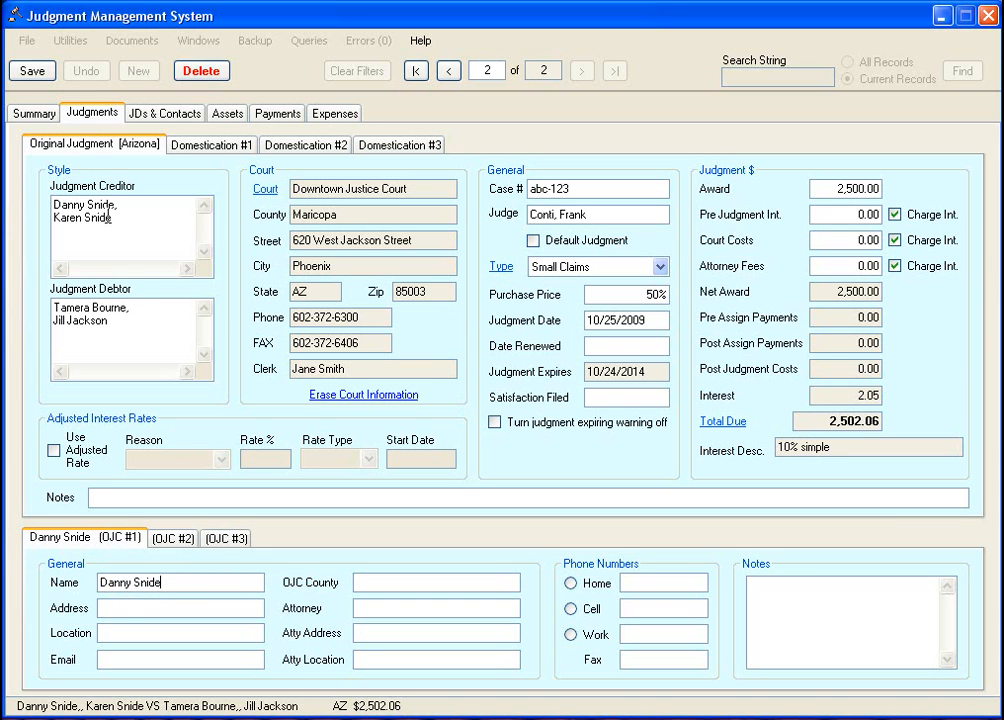
pyautogui.click(176, 540)
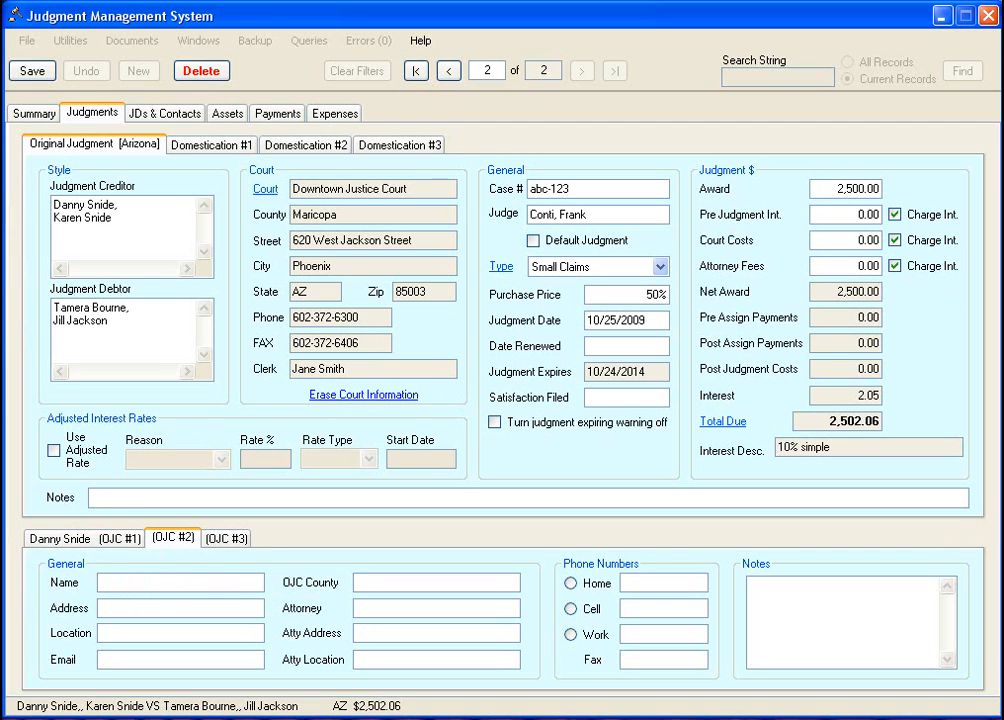
pyautogui.click(186, 588)
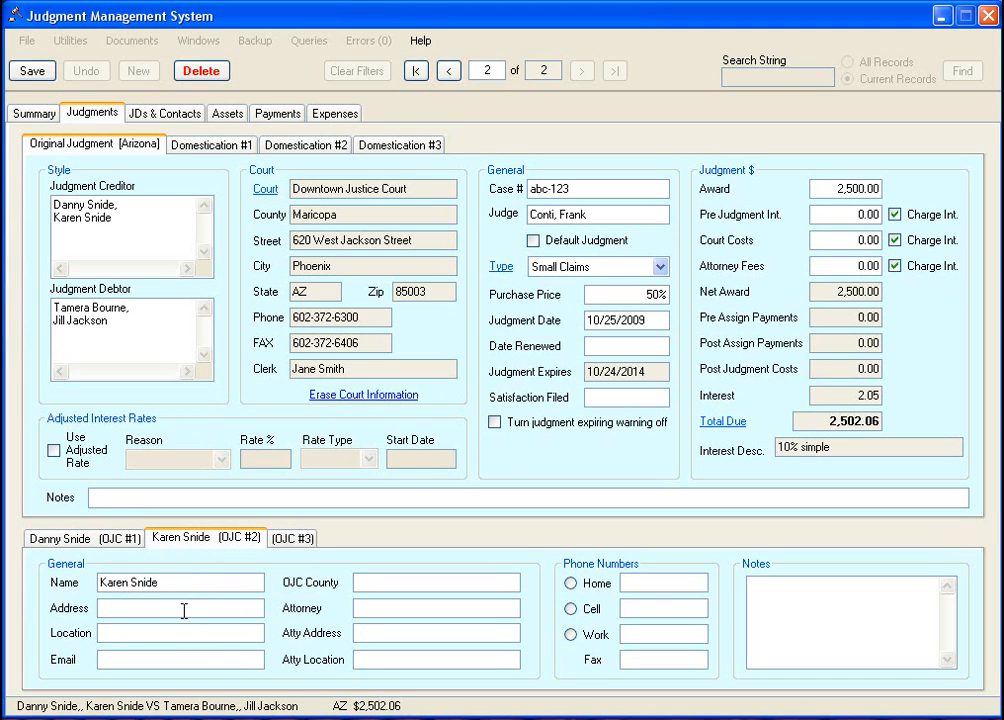
pyautogui.click(75, 539)
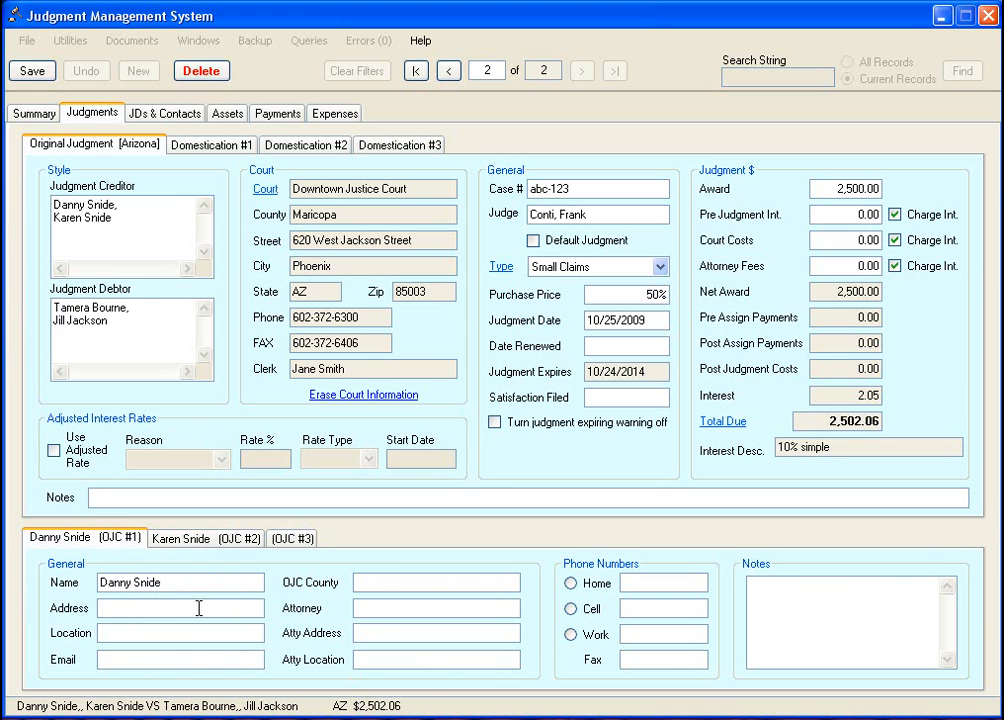
pyautogui.click(201, 540)
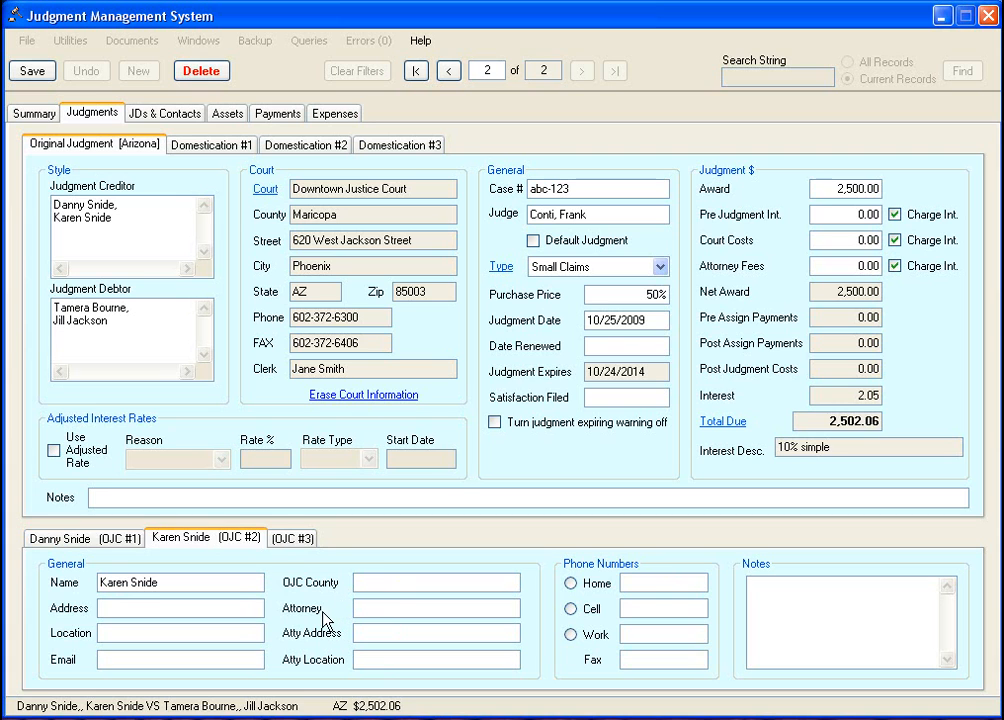
pyautogui.click(80, 539)
pyautogui.click(206, 541)
pyautogui.click(140, 110)
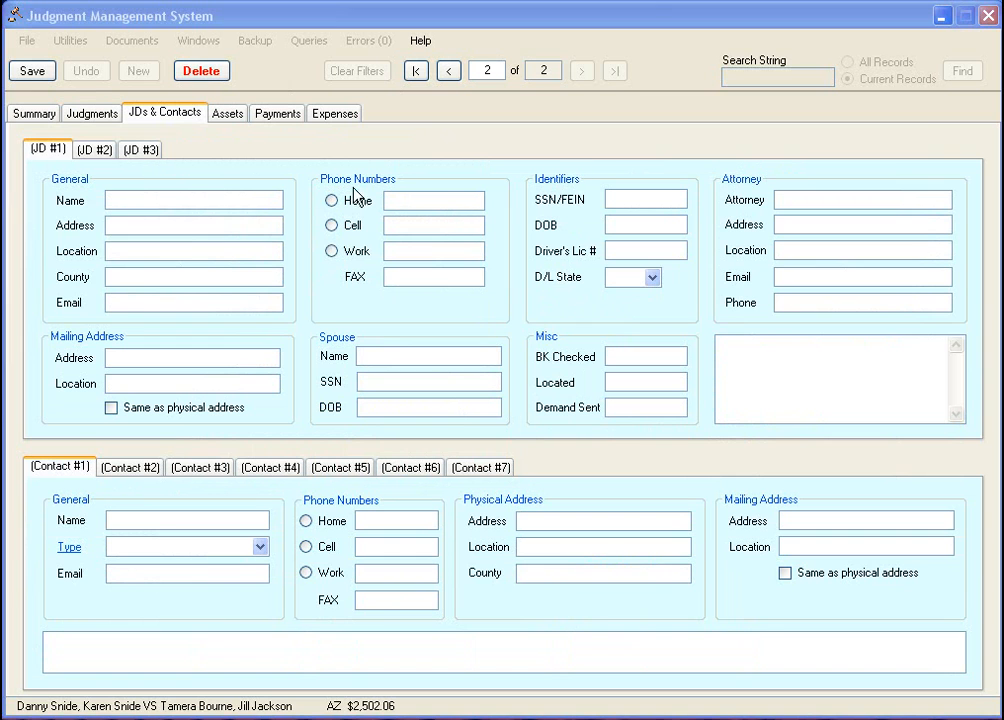
# - Type the first and second debtors' names into the JD #1 and JD #2 Name fields
pyautogui.click(215, 196)
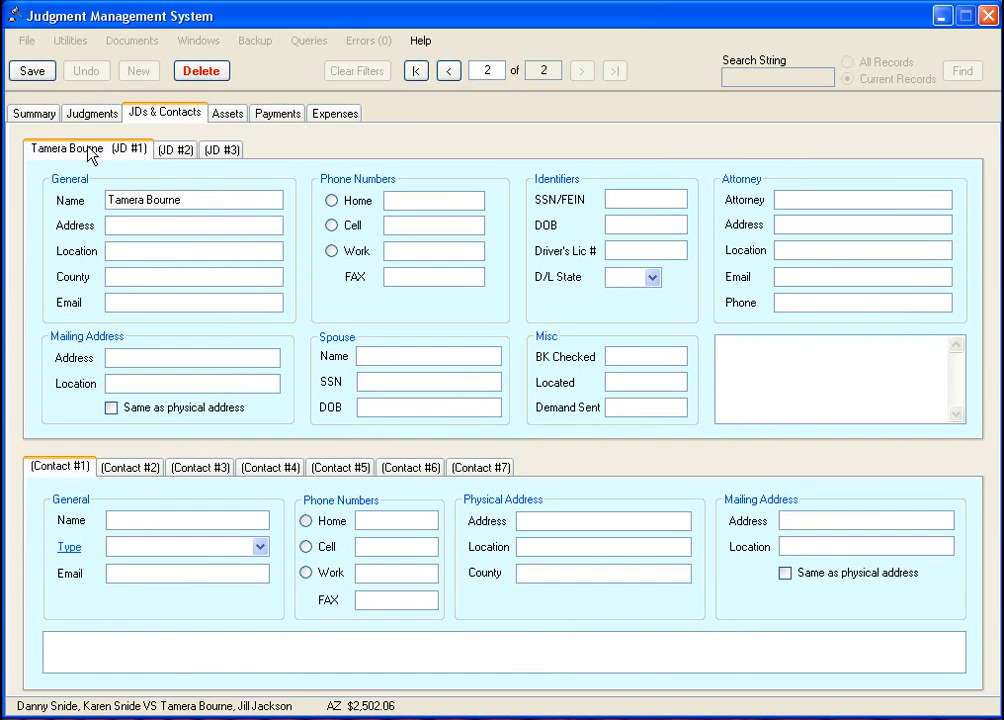
pyautogui.click(176, 149)
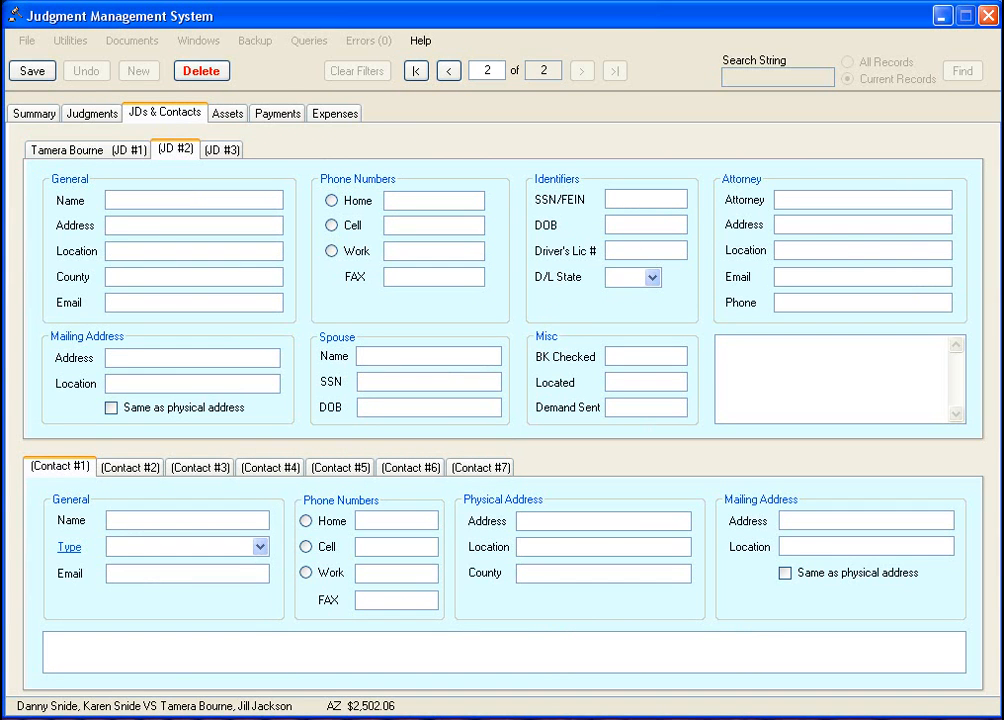
pyautogui.click(224, 198)
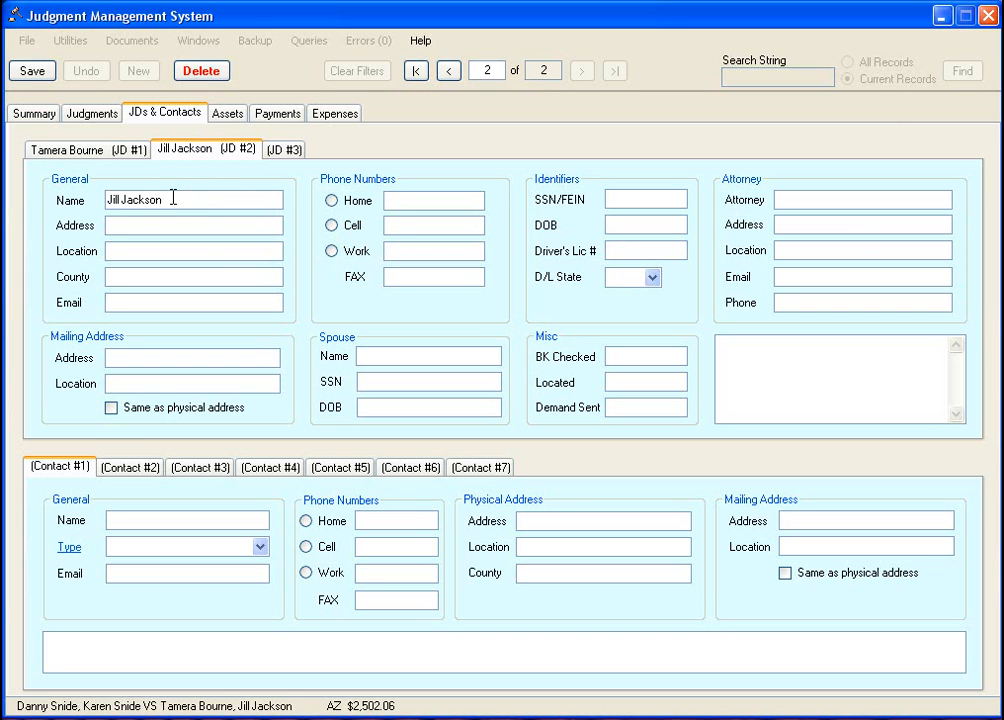
pyautogui.click(117, 148)
pyautogui.click(192, 148)
# - Review the JD #1 and JD #2 entries and the judgment details page
pyautogui.click(94, 150)
pyautogui.click(197, 199)
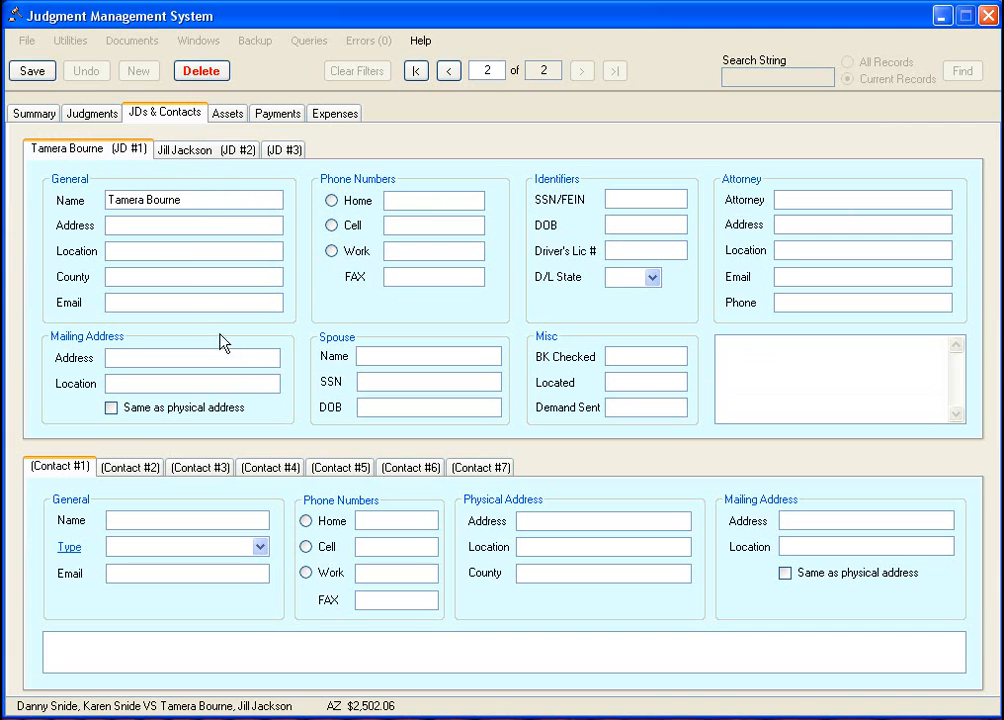
pyautogui.click(636, 357)
pyautogui.click(216, 152)
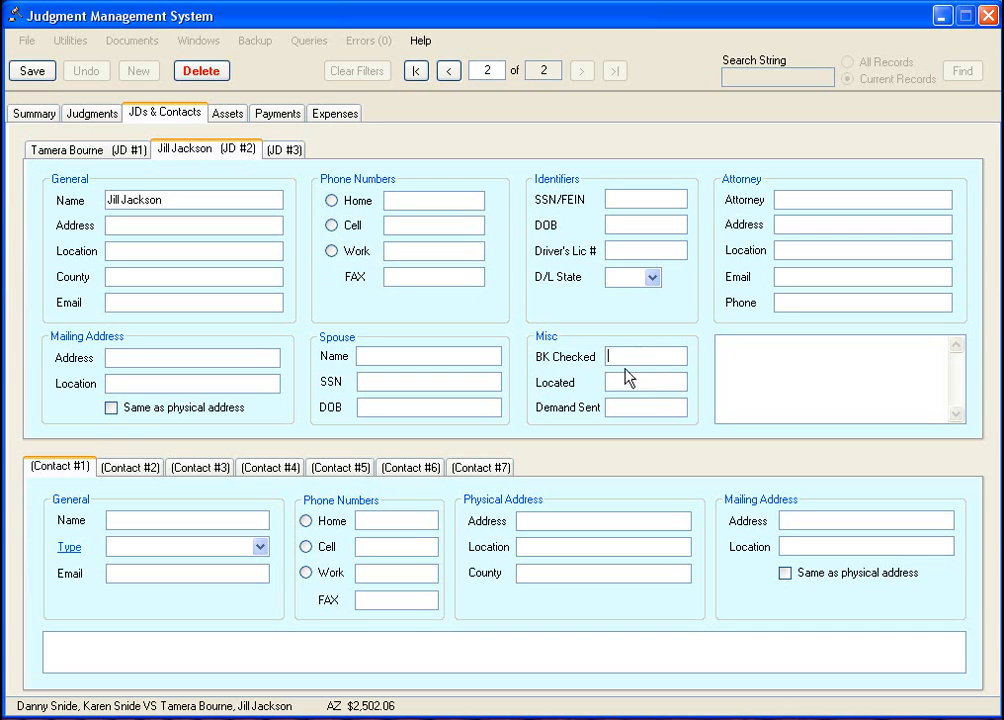
pyautogui.click(88, 149)
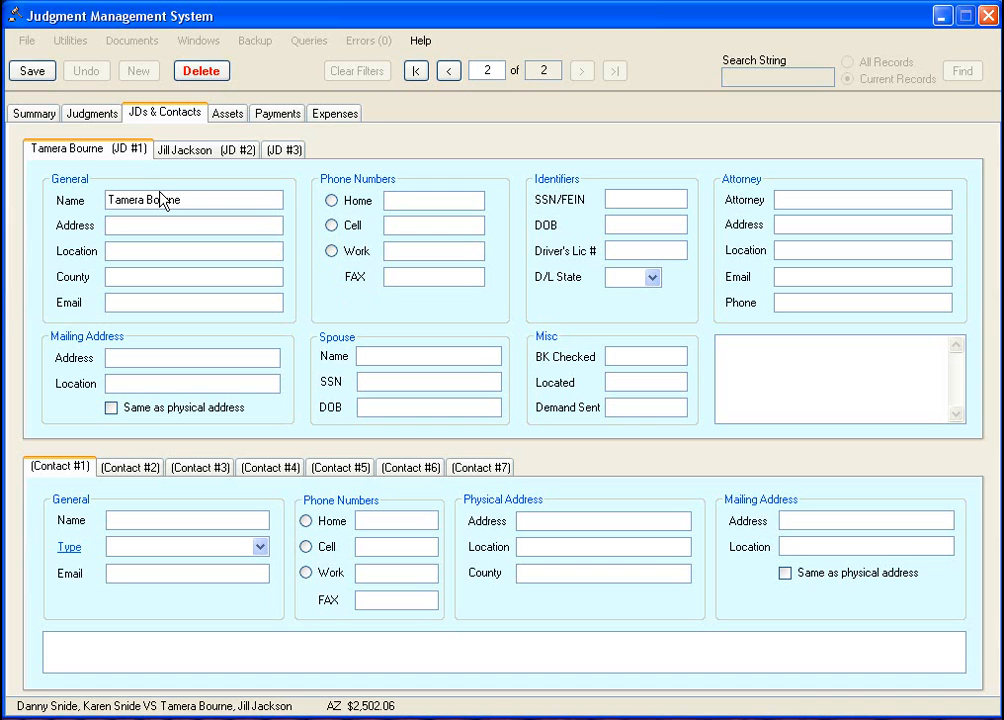
pyautogui.click(100, 118)
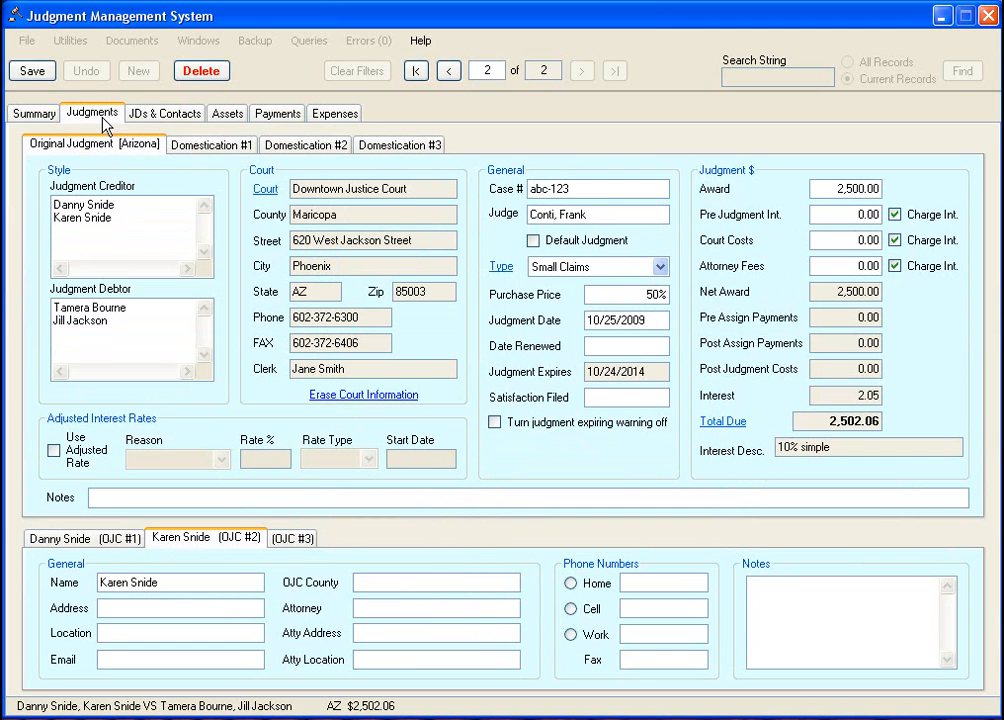
pyautogui.click(162, 119)
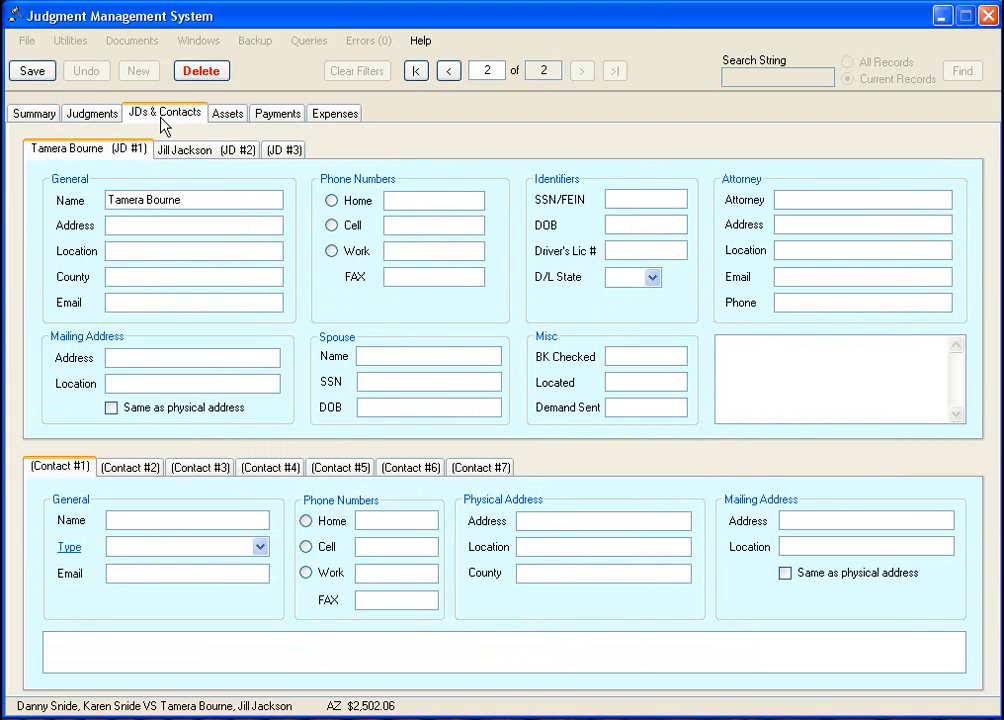